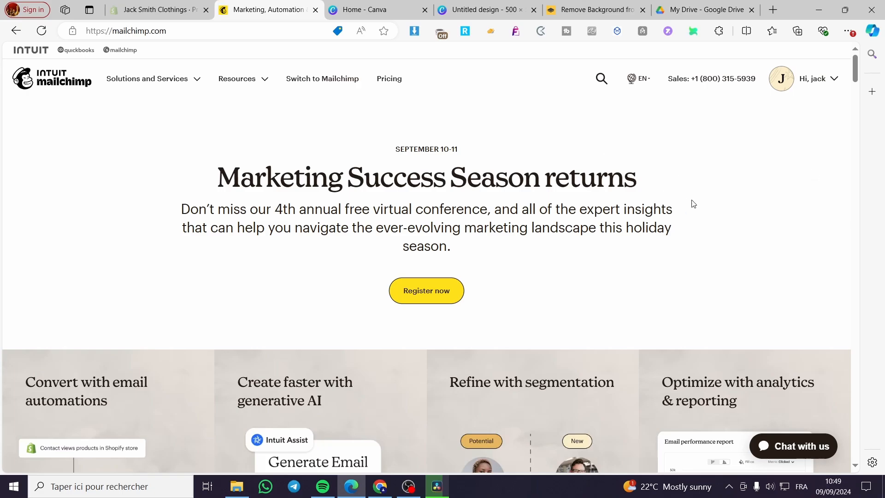
Open the signed-in account's Mailchimp home dashboard from the public website
scroll(694, 202, down, 3)
scroll(666, 199, up, 3)
click(812, 83)
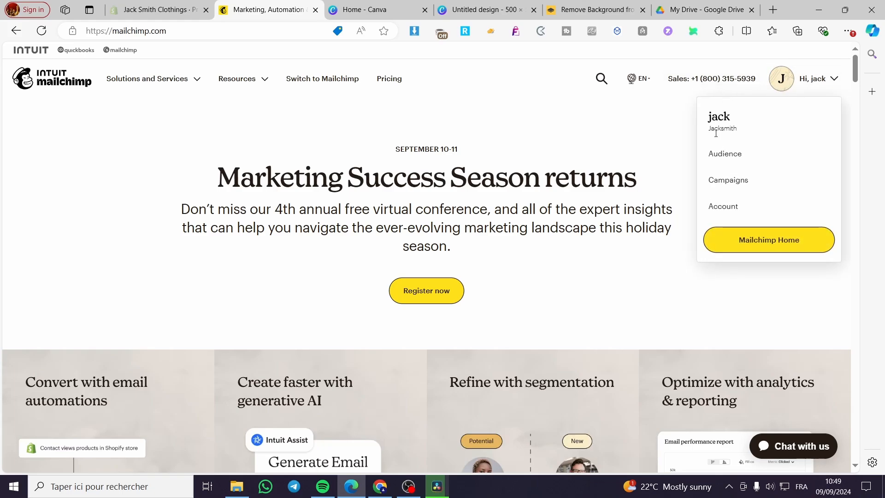
click(800, 239)
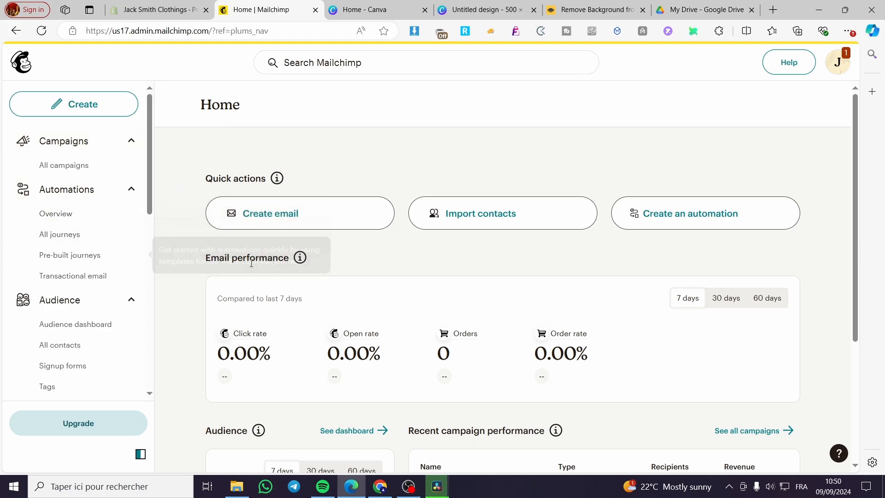
Start a contact import from the home dashboard's quick actions
scroll(450, 266, down, 2)
scroll(332, 281, down, 1)
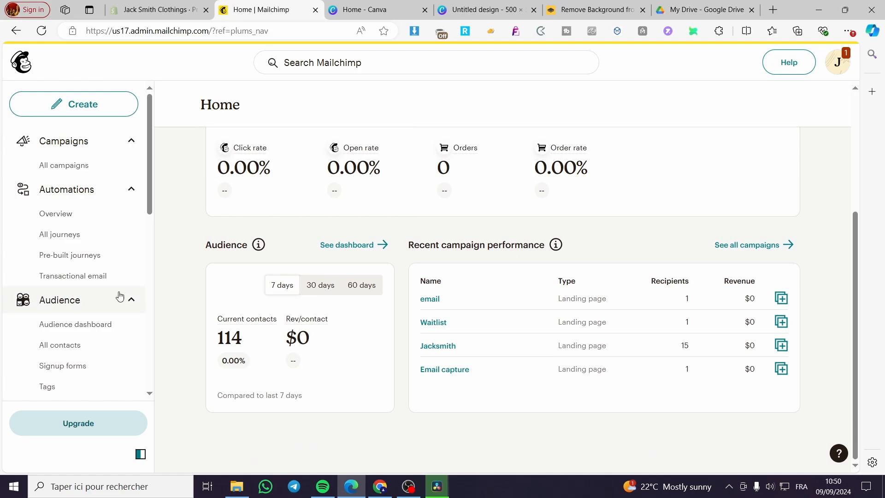
scroll(268, 304, up, 3)
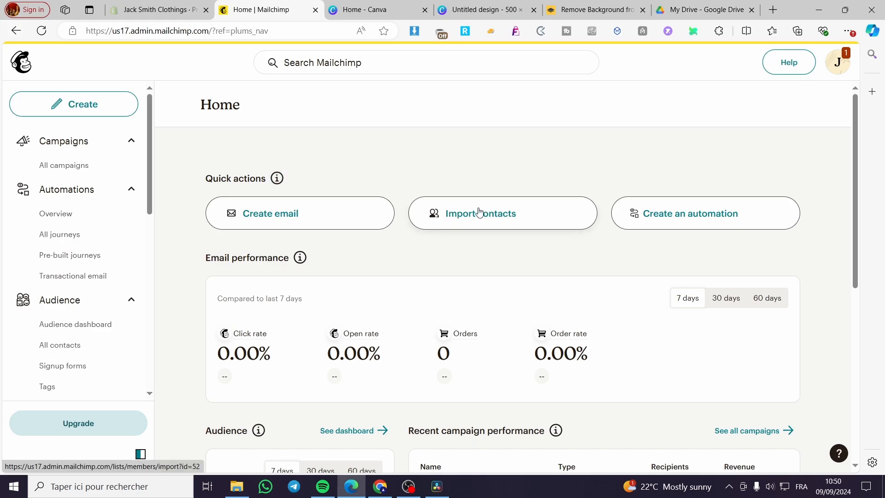
scroll(110, 251, down, 3)
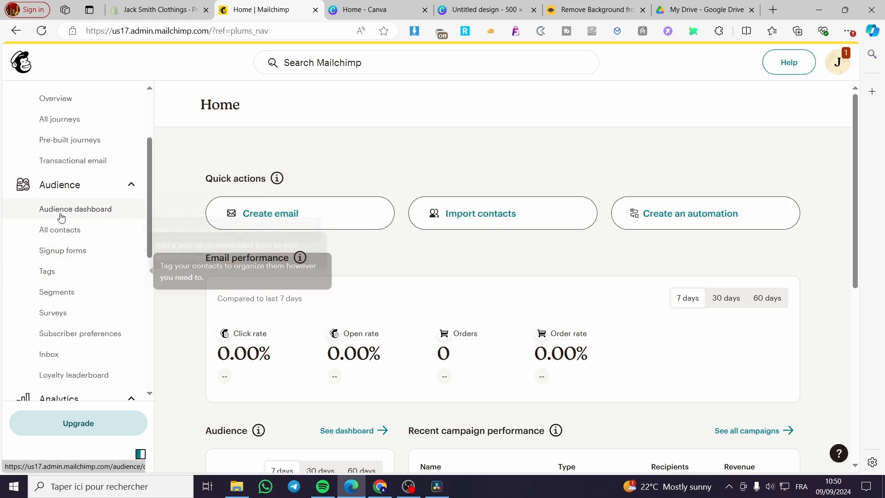
scroll(63, 217, up, 3)
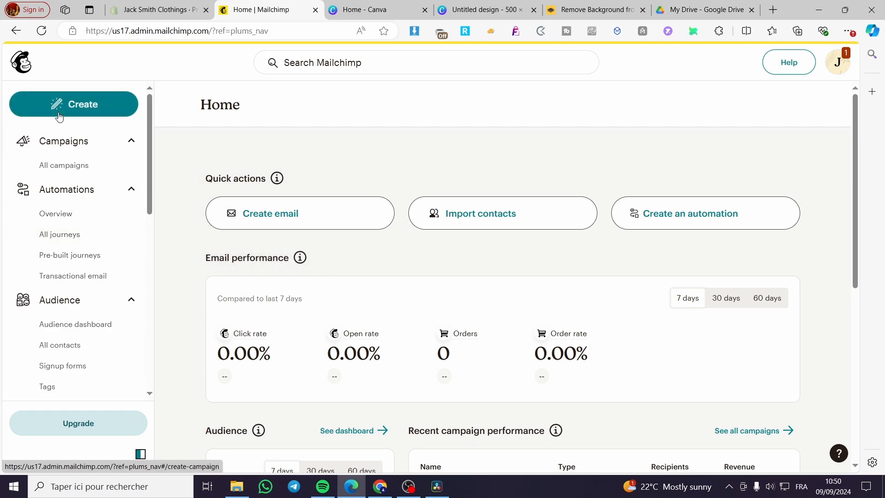
scroll(63, 138, down, 1)
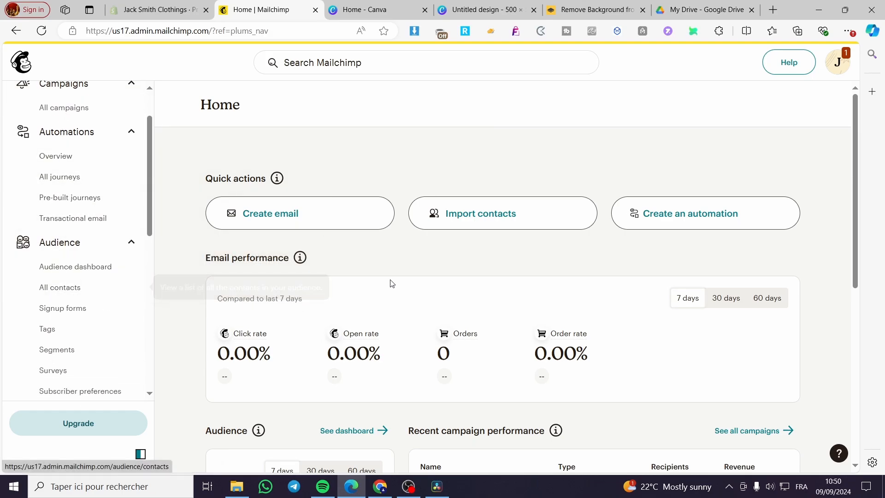
click(476, 221)
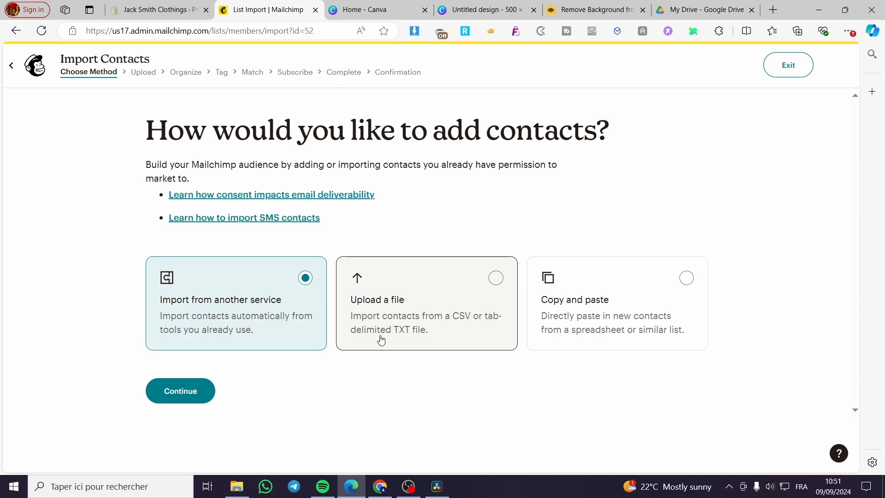
Choose importing contacts from another service and view the services that can be connected
click(482, 280)
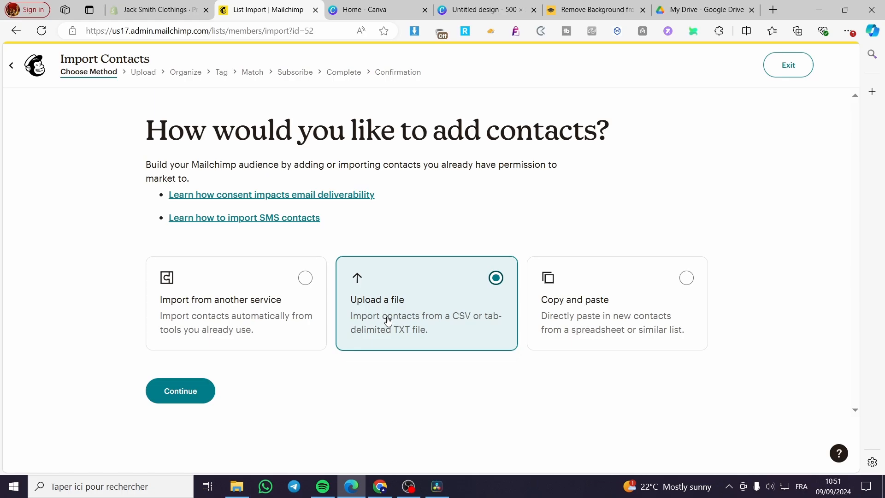
click(245, 333)
click(203, 391)
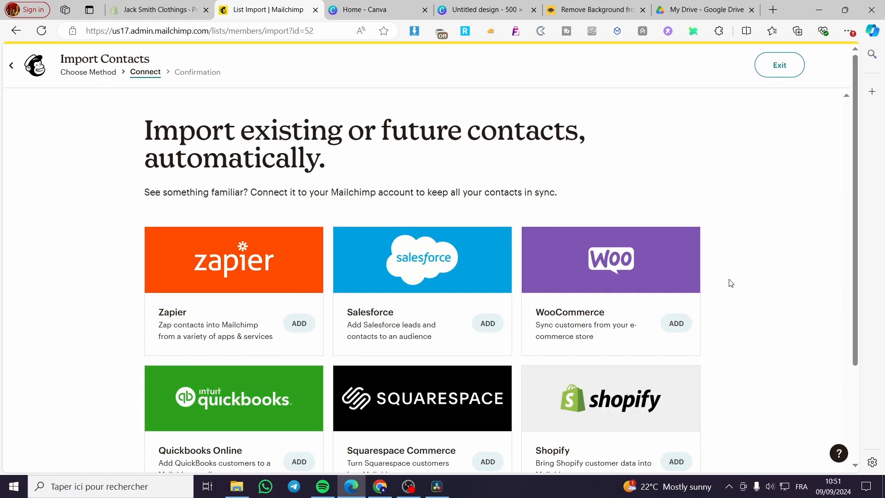
scroll(511, 259, down, 3)
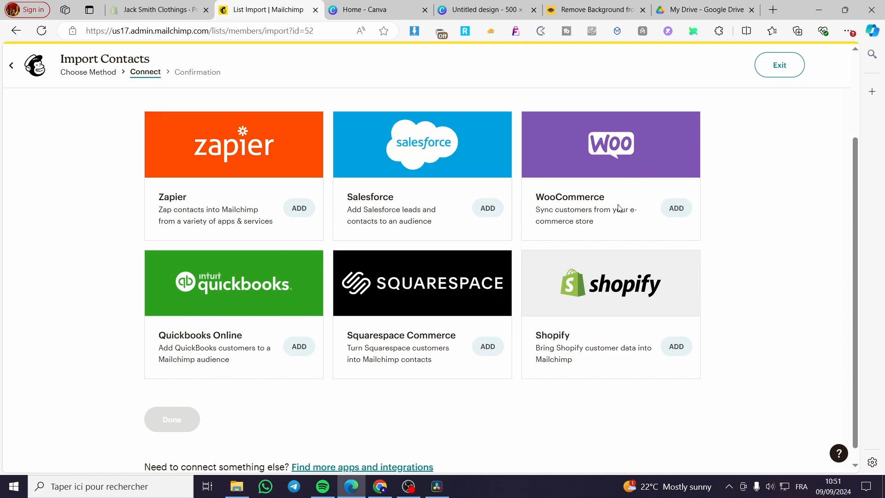
Return to the import method choice, switch to Copy and paste, and view the contact entry box with its example format
click(78, 74)
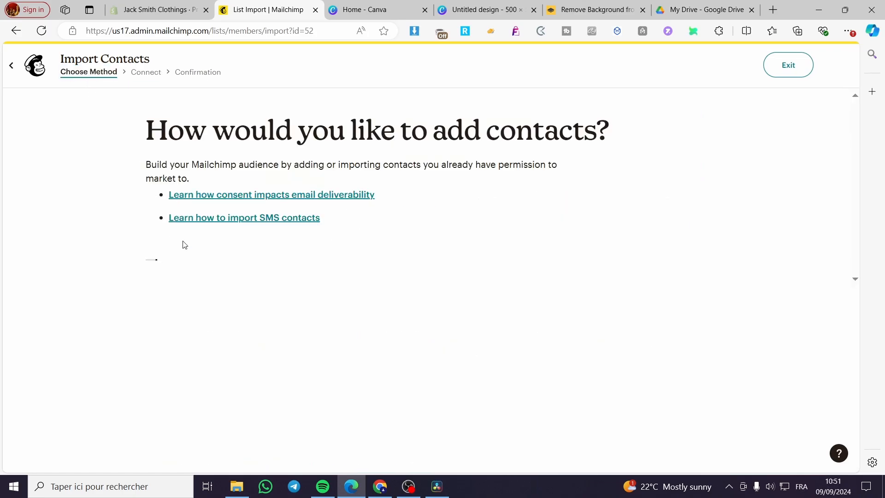
click(538, 328)
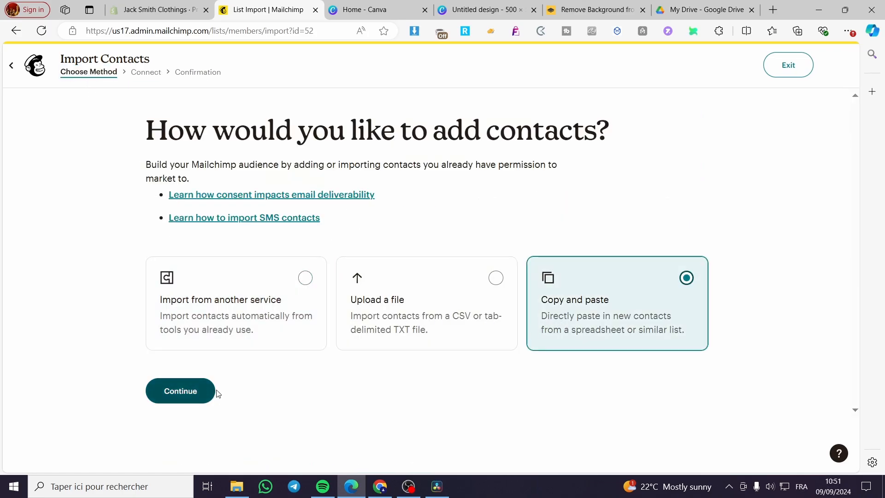
click(187, 391)
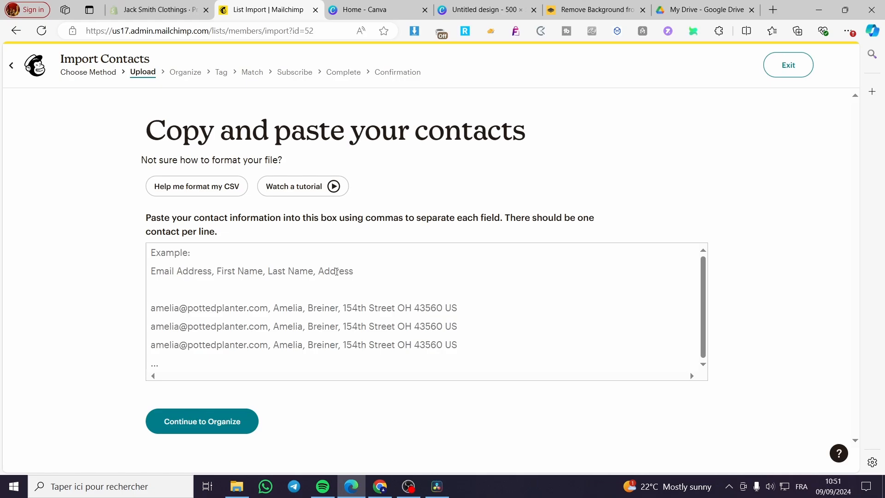
click(178, 306)
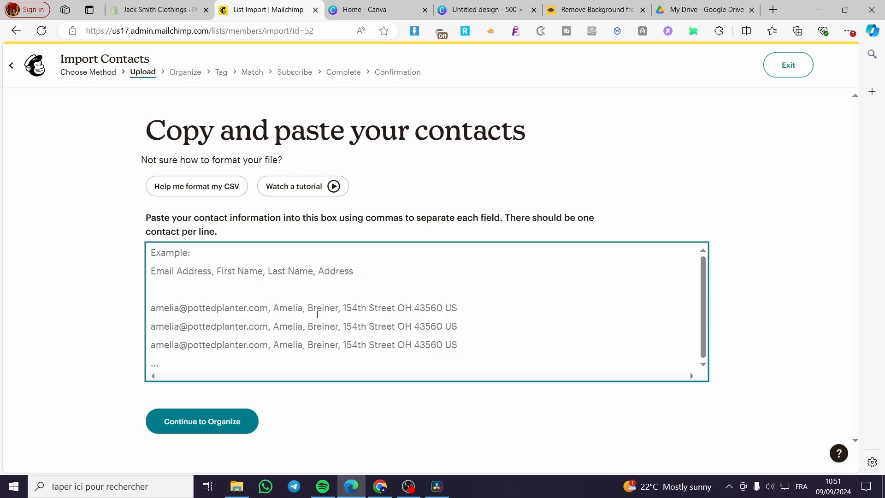
click(492, 301)
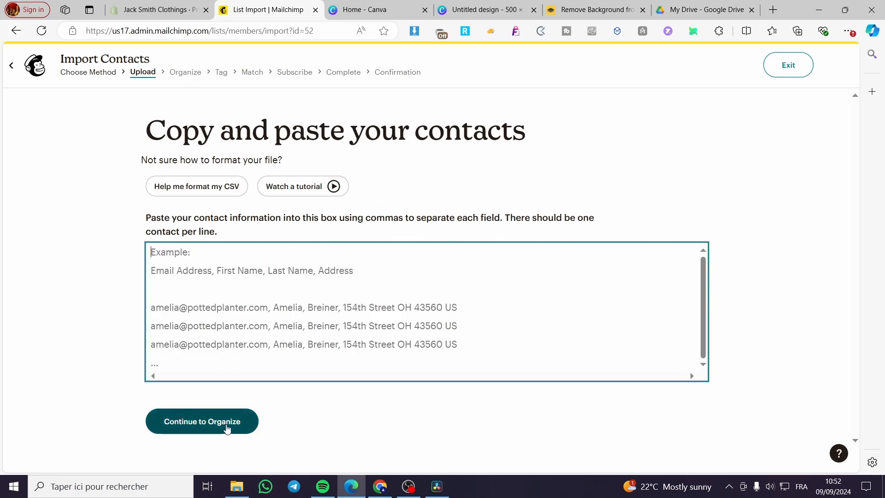
Change the import method to Upload a file and open the file browser, closing it without choosing a file
click(82, 75)
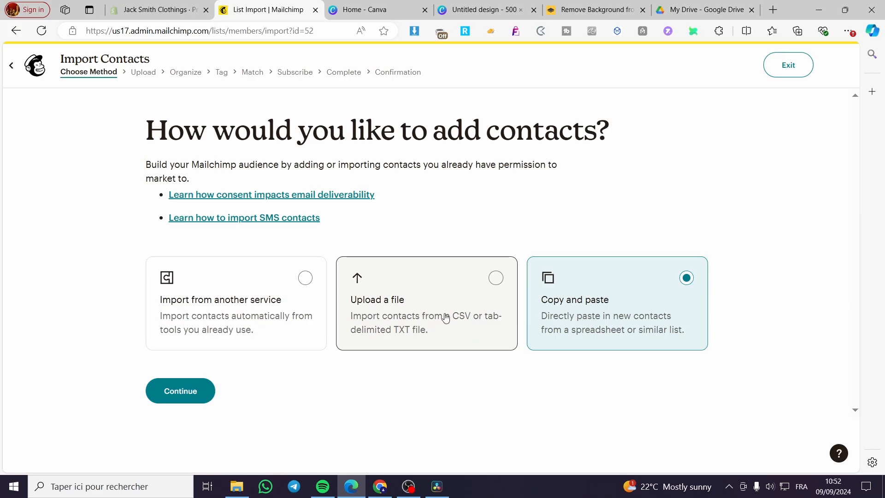
click(443, 317)
click(190, 395)
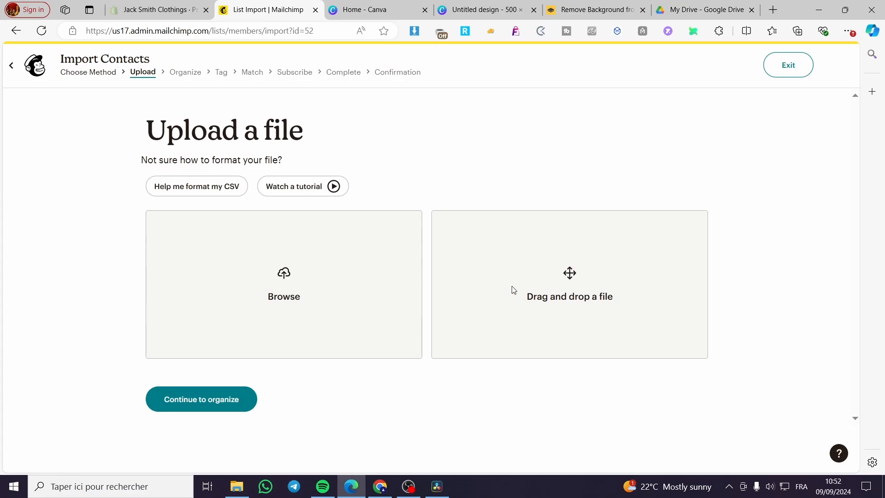
click(265, 292)
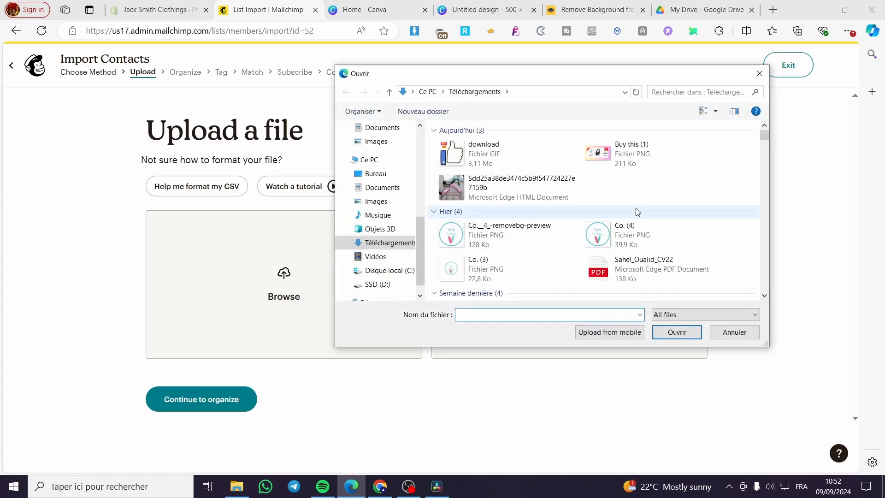
click(758, 74)
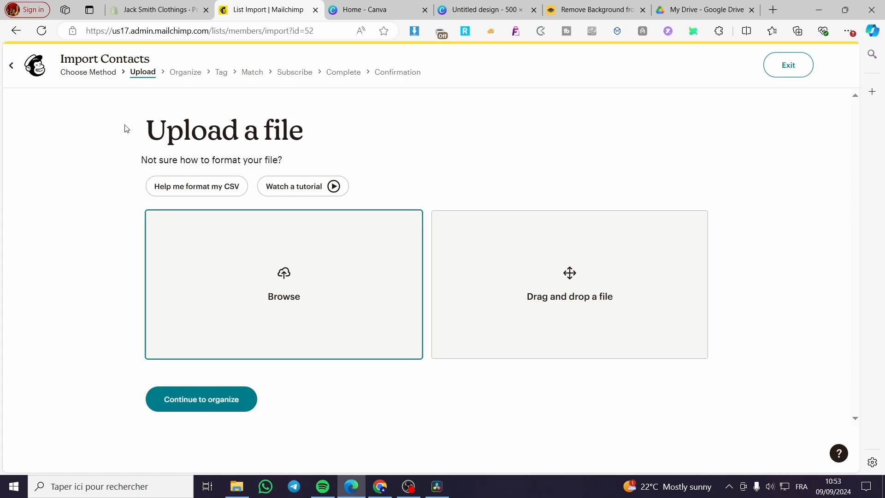
Exit the contact import and open the list of all contacts in the audience
click(11, 65)
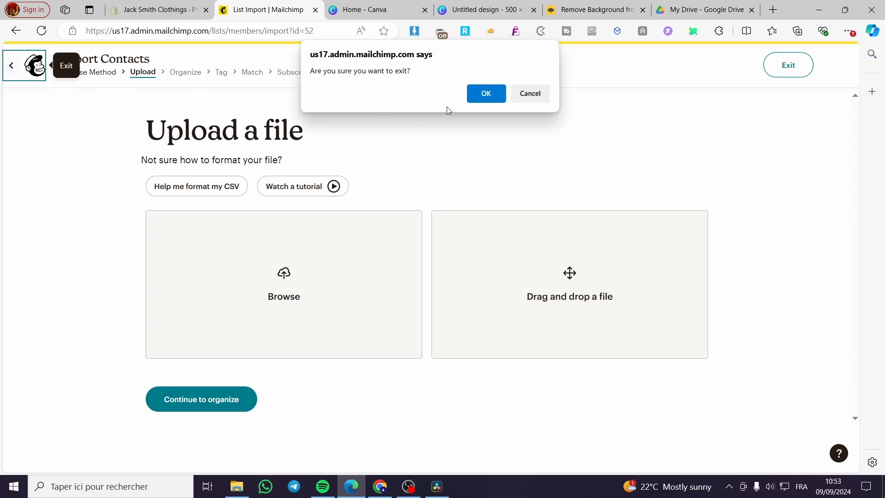
click(469, 93)
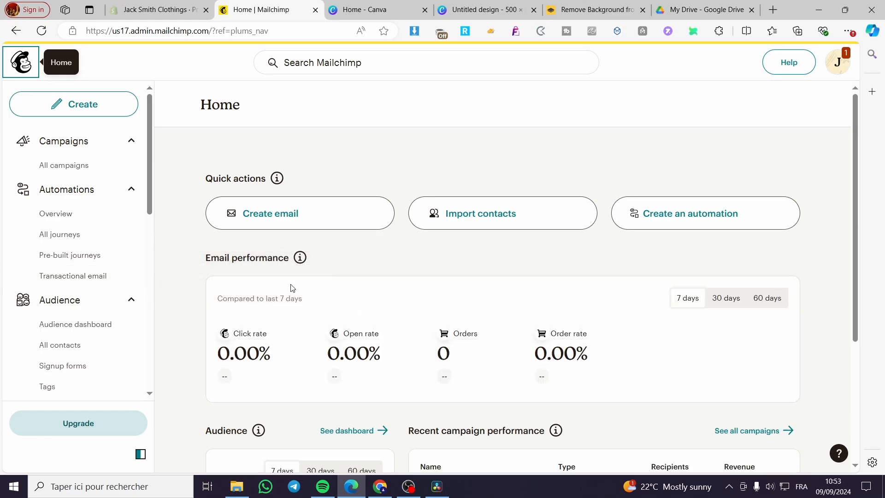
scroll(92, 318, down, 2)
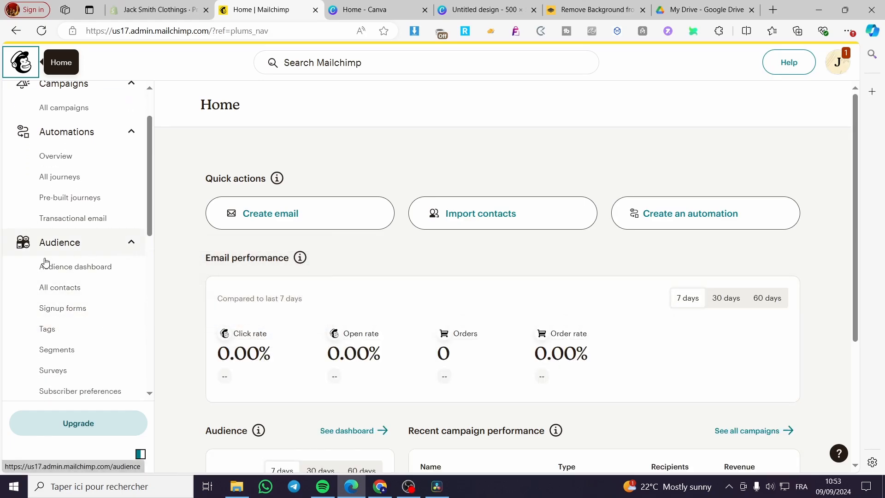
click(70, 289)
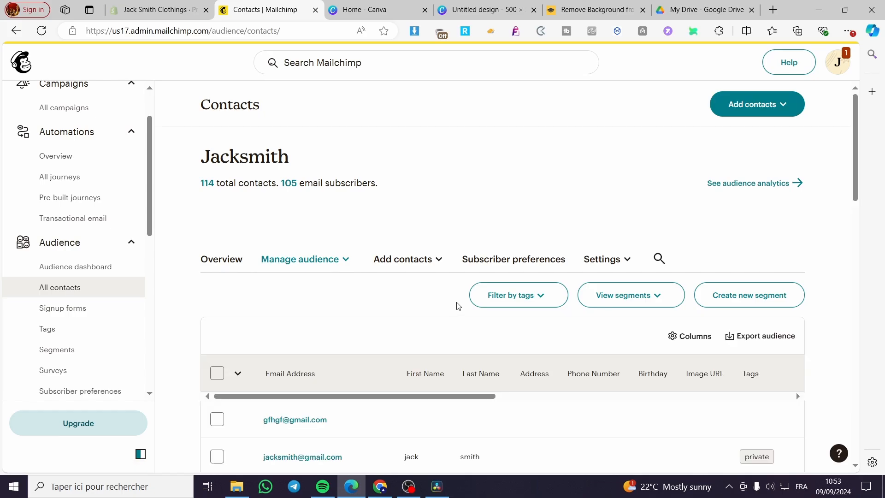
Look over the existing contacts and open the form for adding a single contact
scroll(474, 320, down, 4)
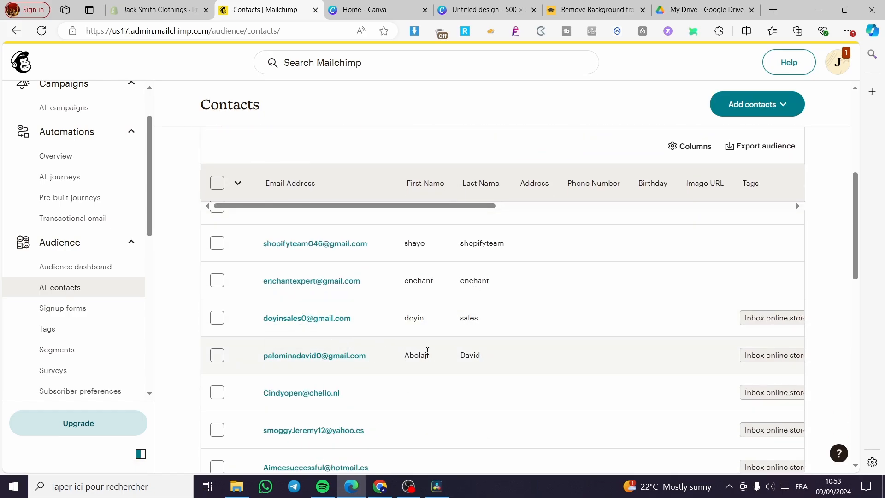
scroll(427, 351, up, 1)
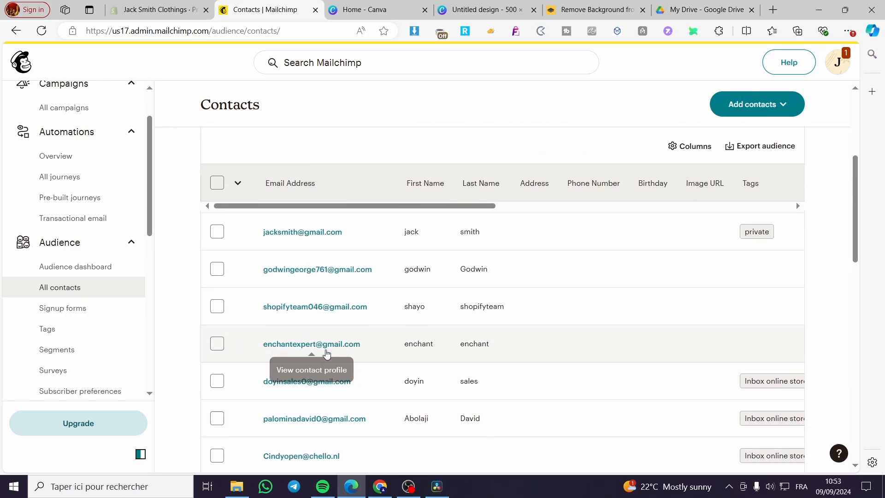
scroll(336, 355, up, 4)
scroll(451, 351, down, 3)
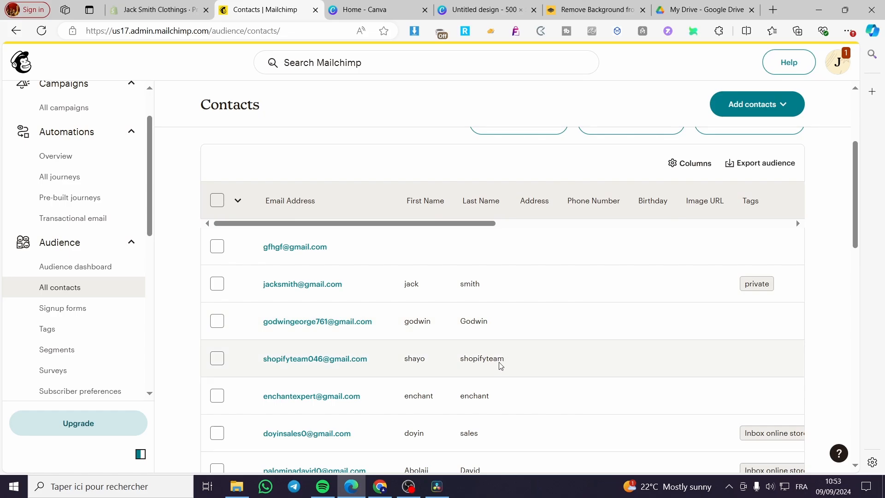
scroll(501, 366, up, 3)
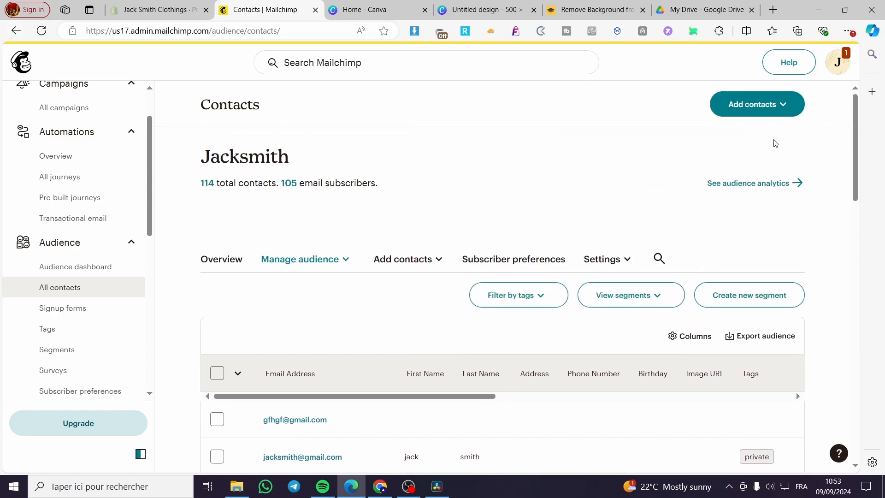
click(782, 106)
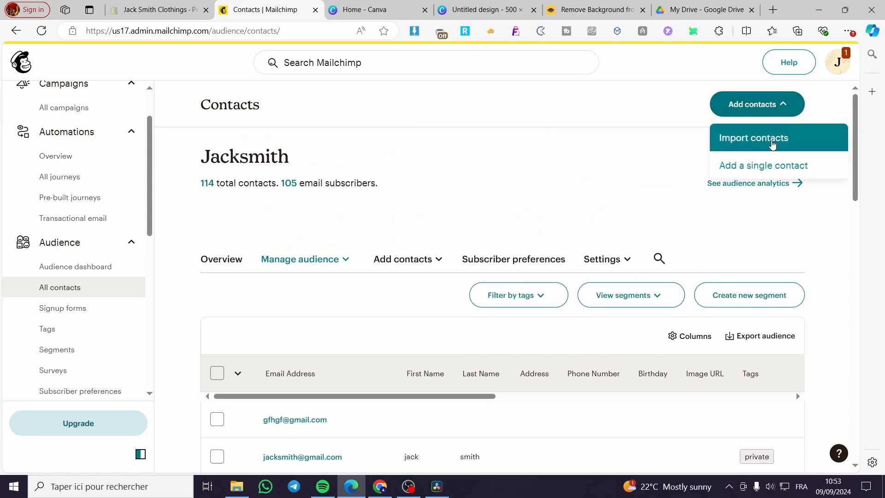
click(771, 173)
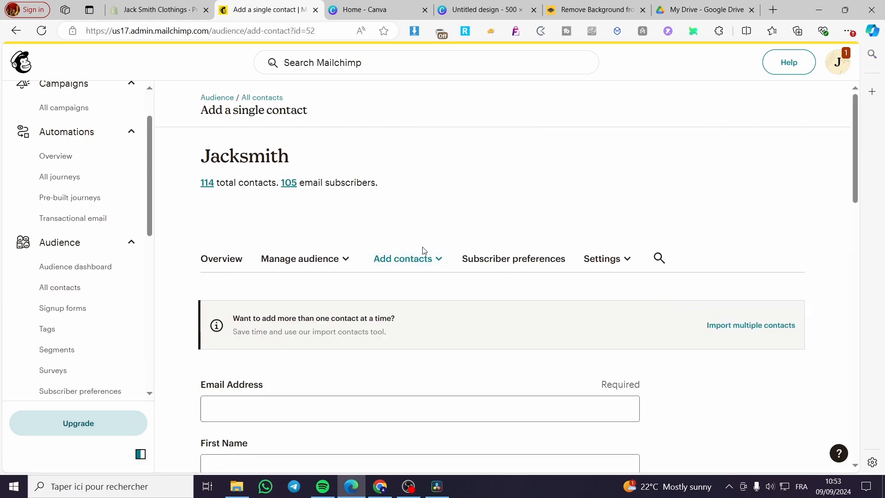
Examine the single-contact form's name, address and country fields, opening the country list without choosing a country
scroll(438, 247, down, 1)
scroll(310, 268, down, 2)
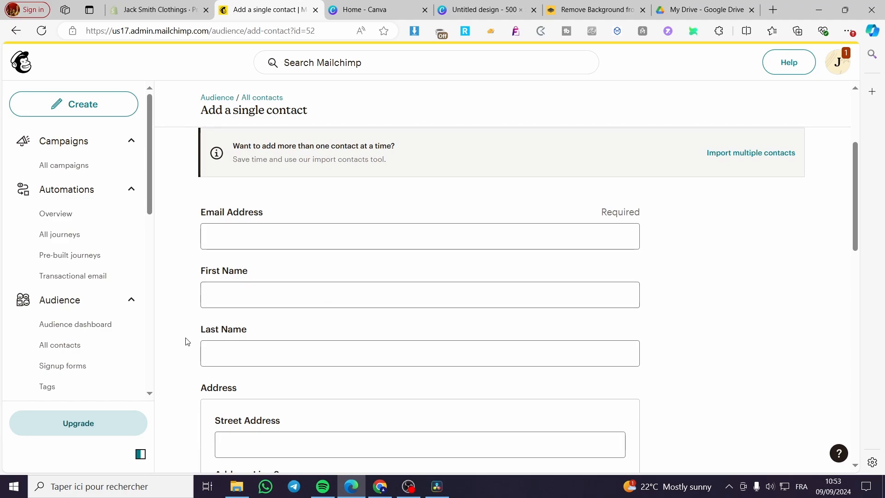
scroll(217, 300, down, 1)
scroll(258, 283, down, 2)
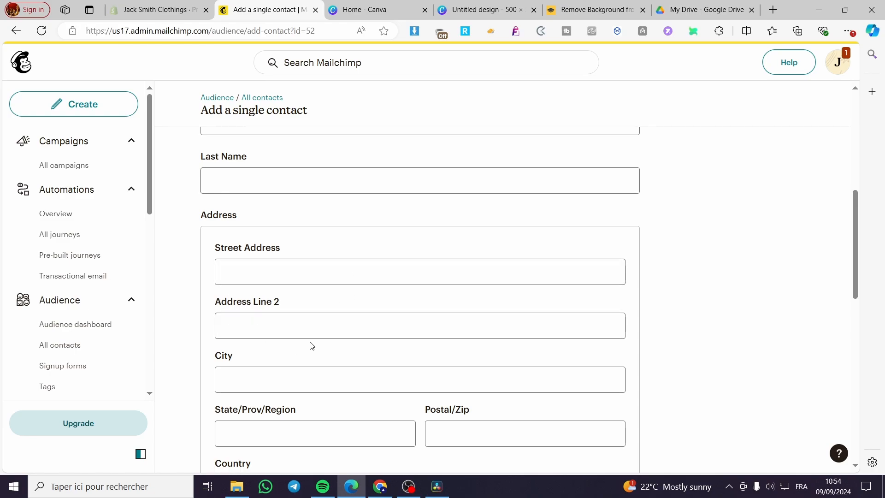
scroll(311, 343, down, 2)
click(291, 259)
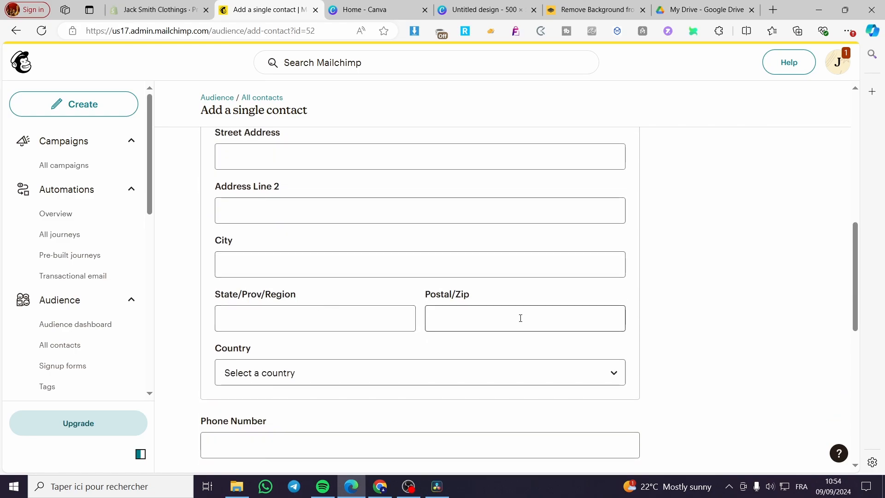
scroll(369, 314, down, 1)
click(370, 314)
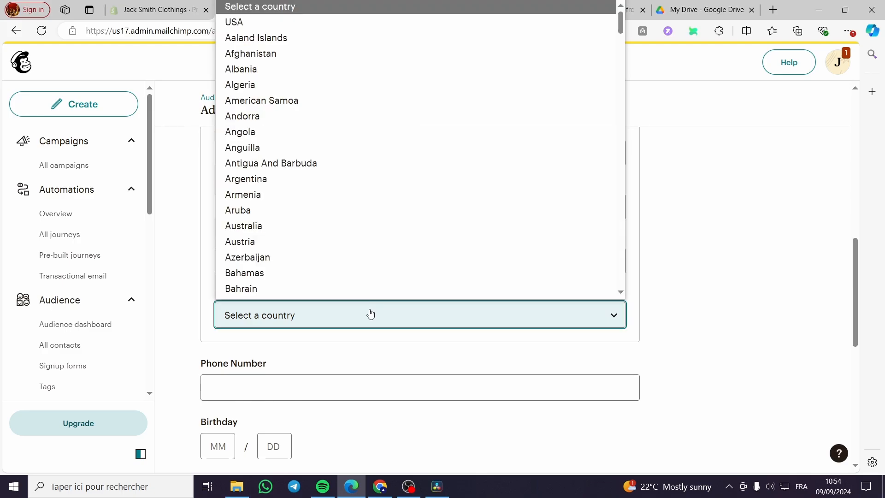
scroll(370, 315, down, 2)
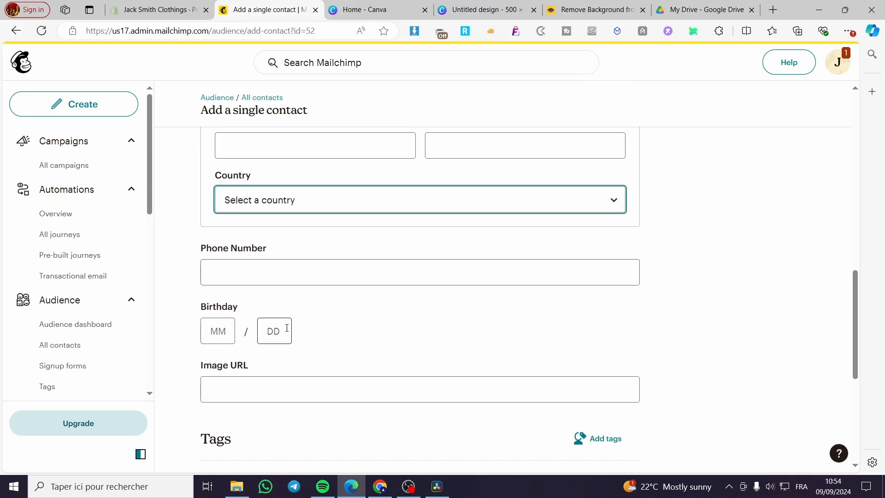
Review the required email address field, the birthday, image URL and tags entries, and the marketing permission options of the contact form
scroll(292, 328, up, 11)
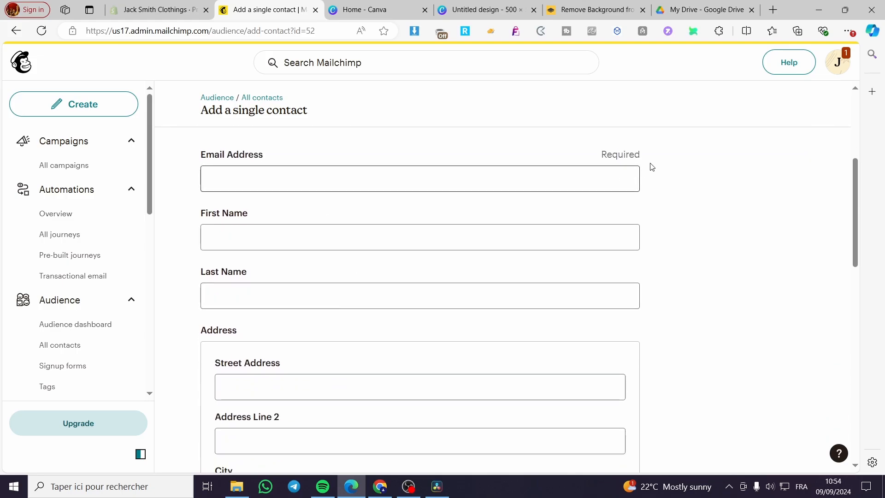
drag(261, 160, 188, 160)
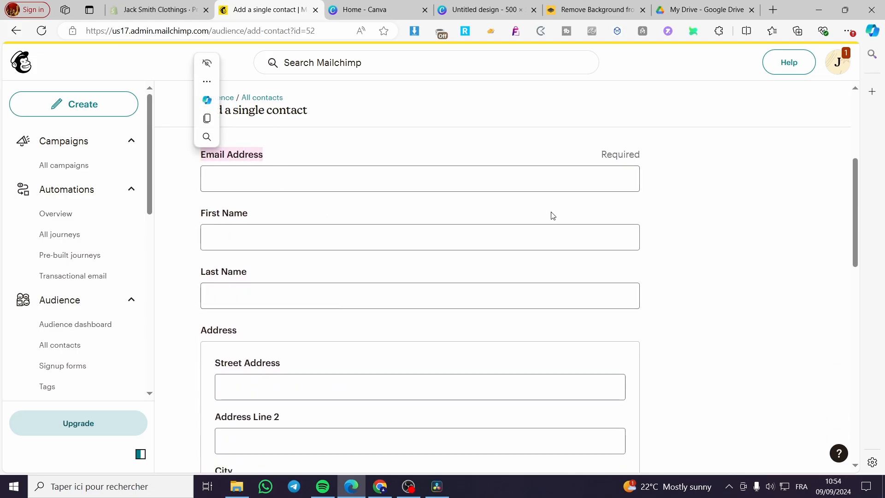
click(579, 258)
scroll(441, 222, down, 8)
click(220, 332)
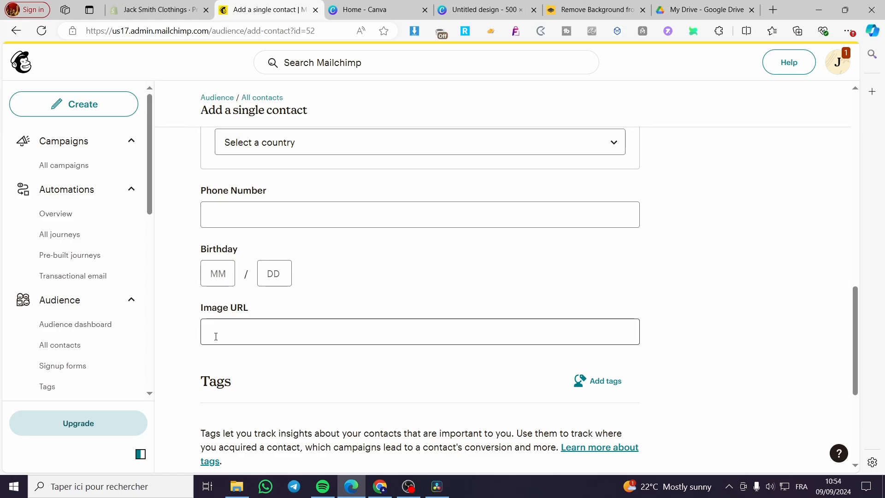
scroll(376, 298, down, 3)
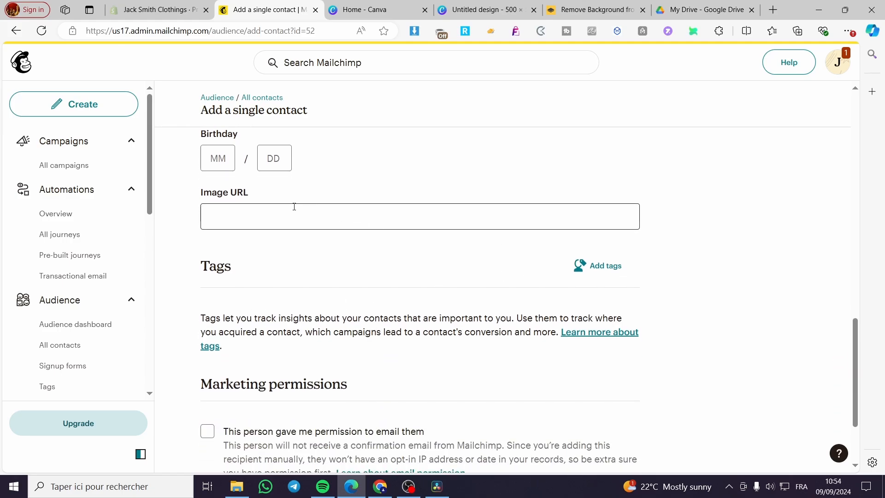
scroll(292, 214, down, 3)
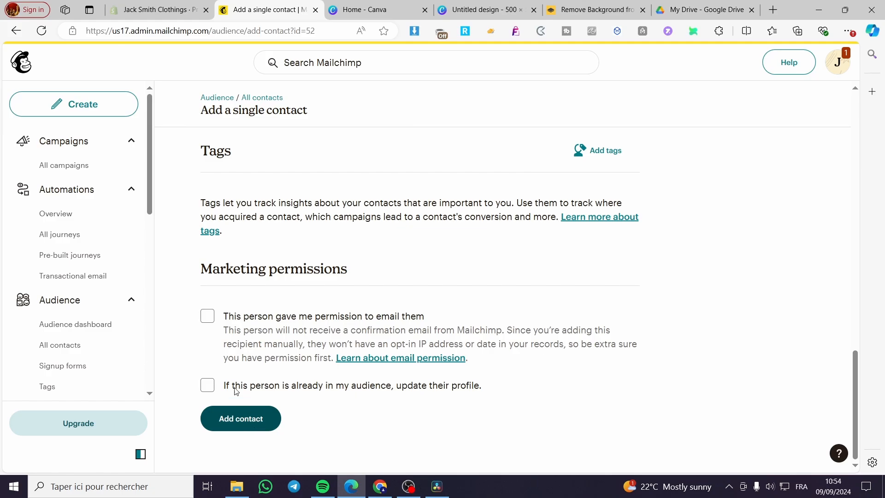
scroll(323, 304, up, 8)
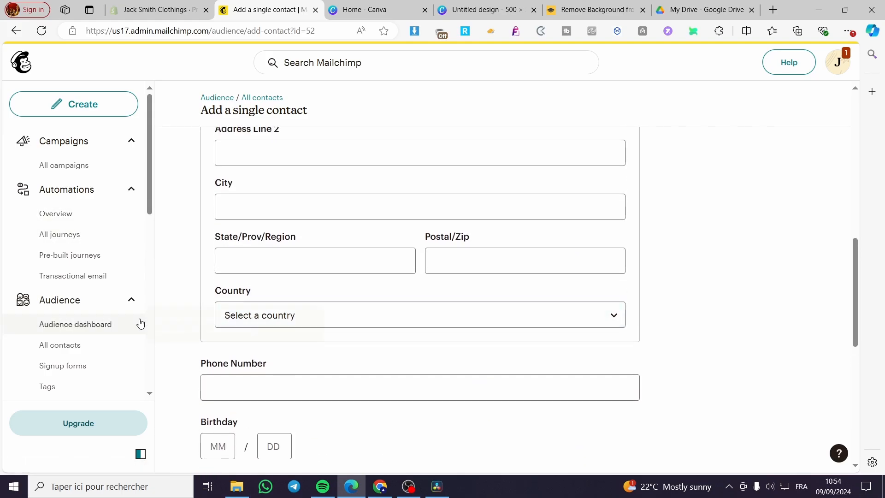
click(103, 102)
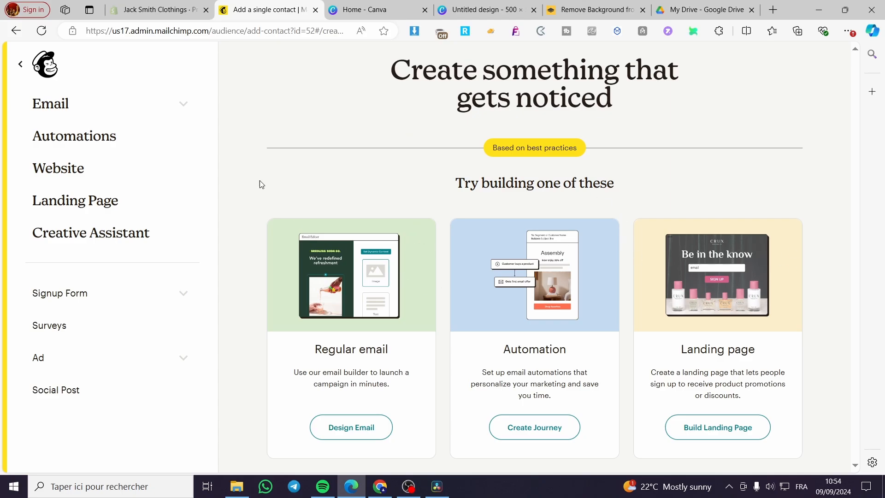
click(190, 109)
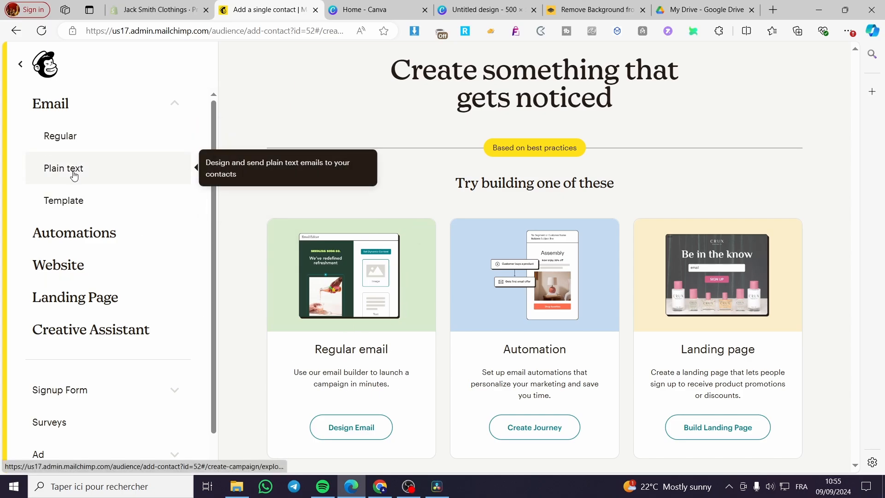
click(79, 136)
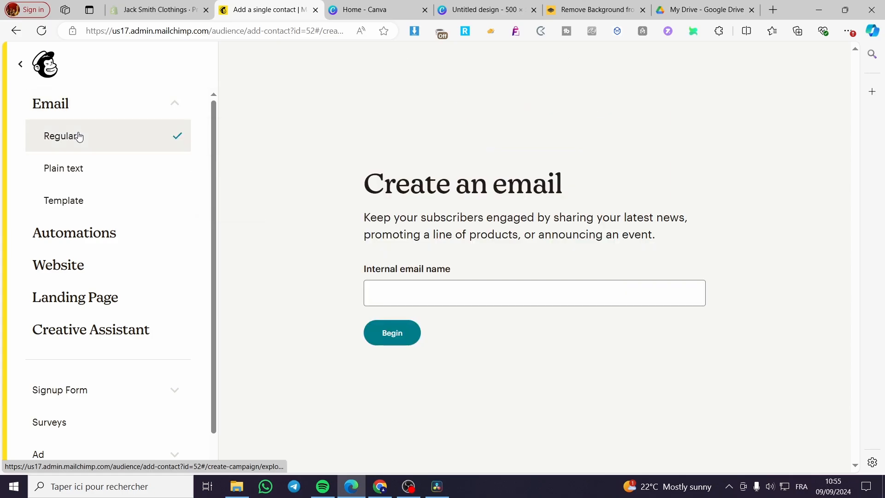
click(38, 71)
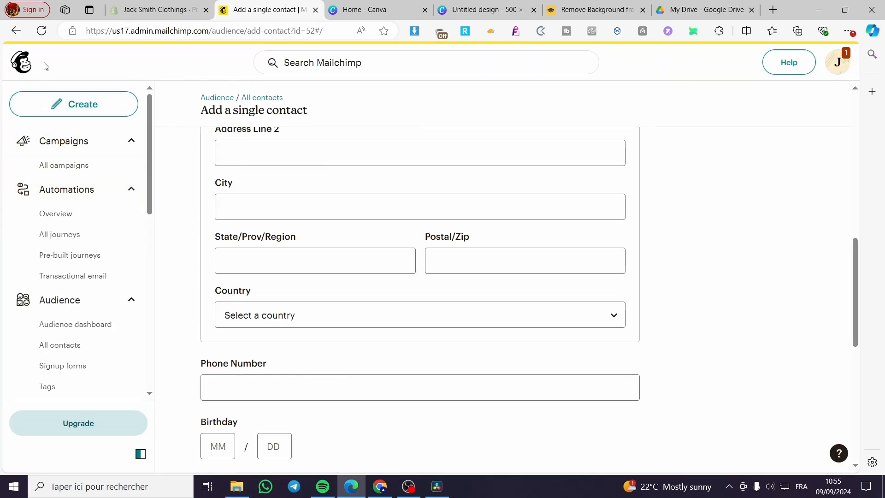
Start designing a new regular email campaign and open its recipient settings
click(56, 106)
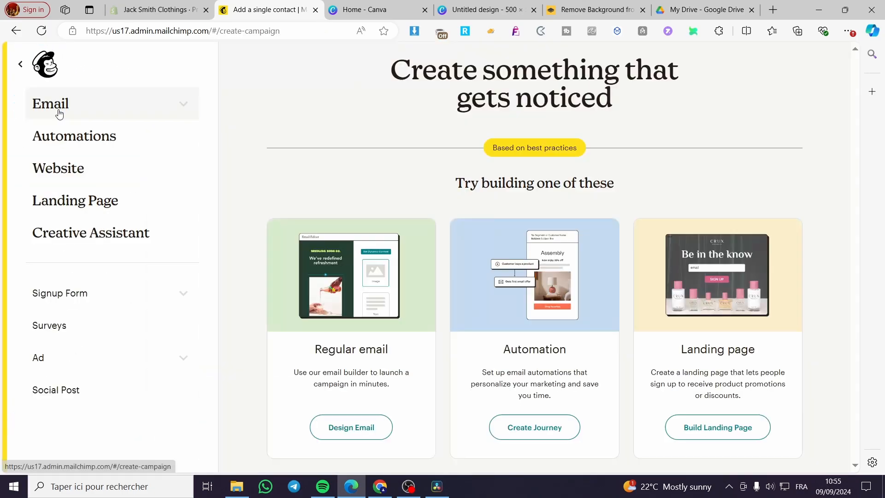
click(364, 429)
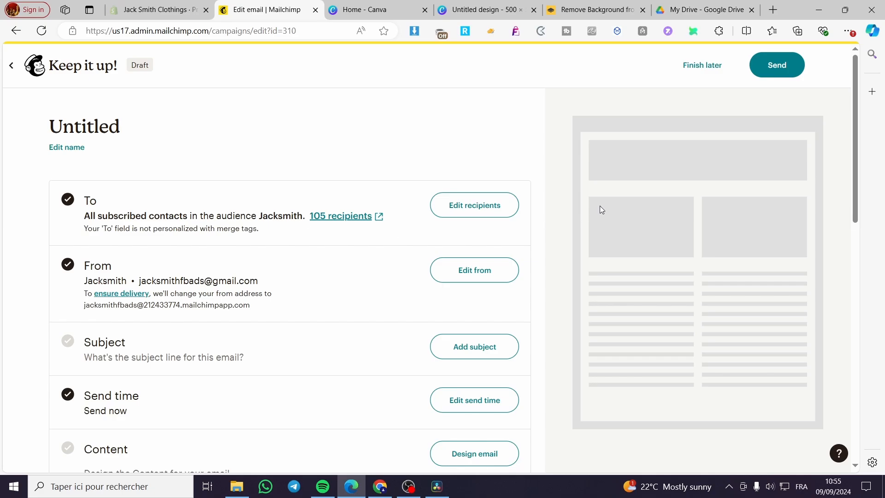
click(483, 204)
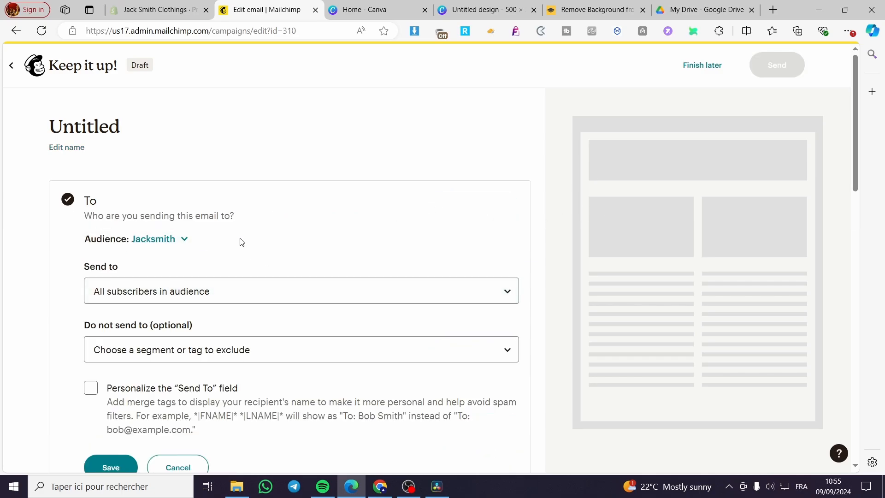
View the new segment builder and the exclusion choices without changing them, and save the recipients as all subscribers in the audience
scroll(184, 231, down, 2)
click(110, 184)
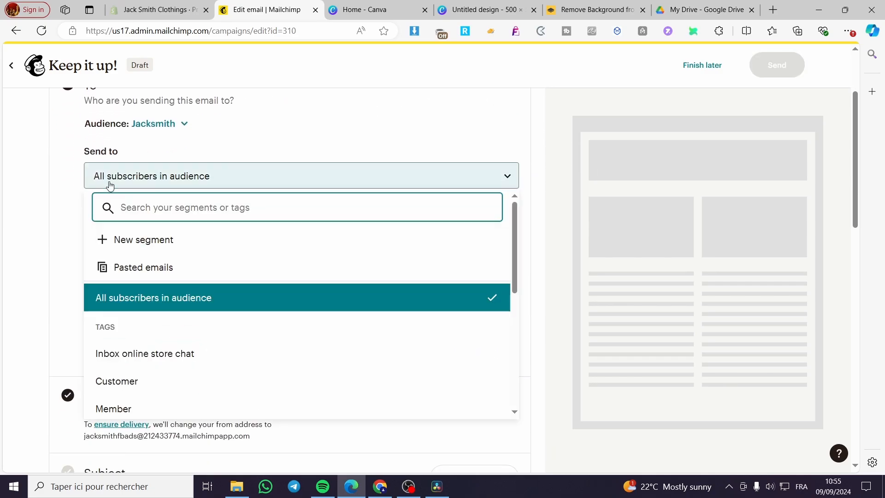
click(129, 240)
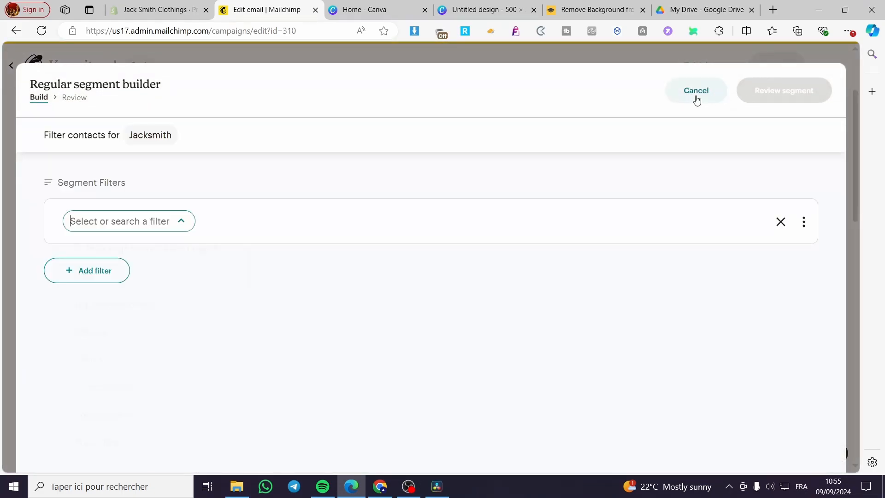
click(696, 94)
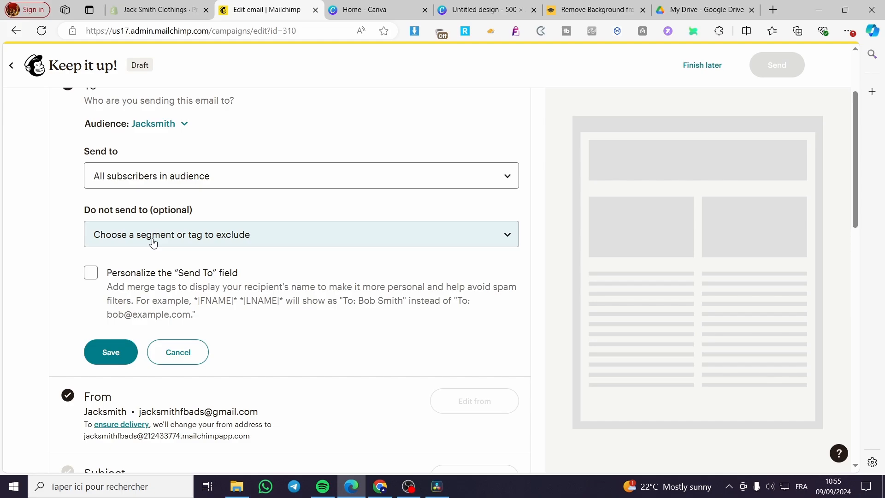
click(153, 244)
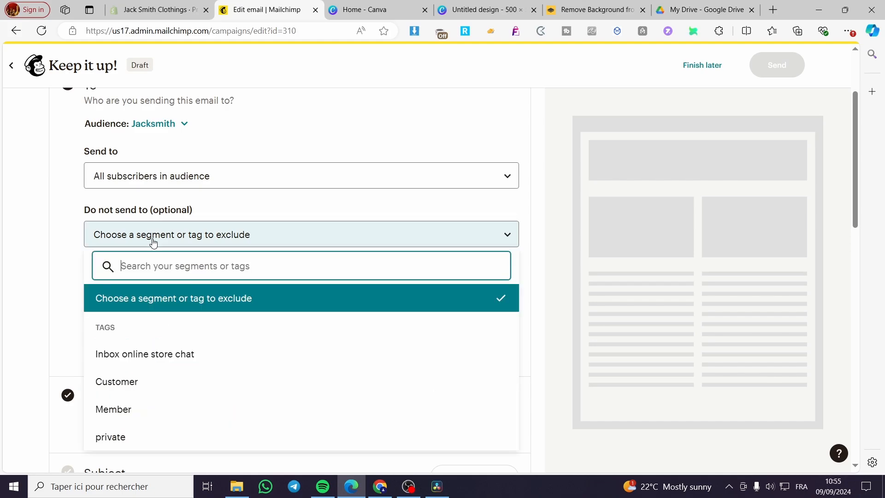
click(154, 243)
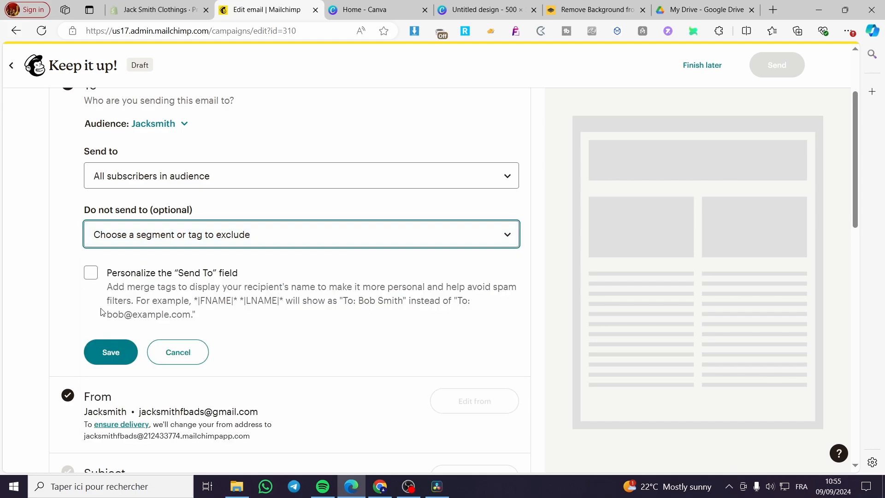
click(128, 364)
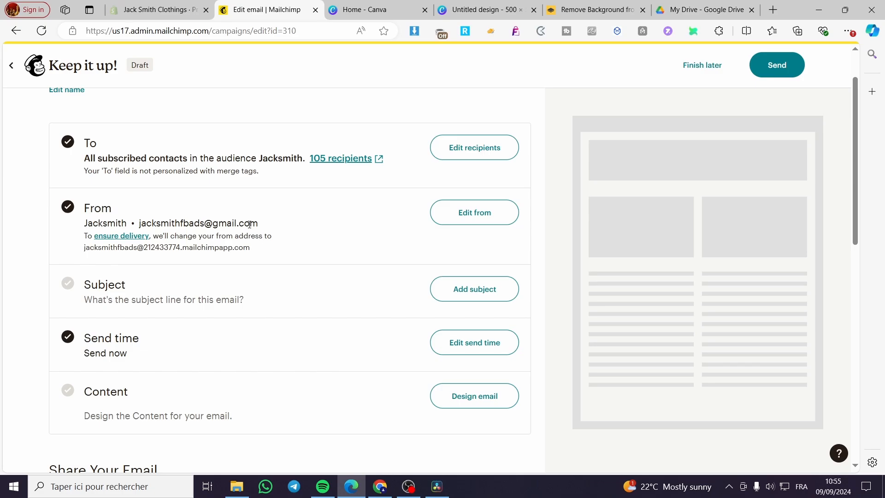
Enter "Newsletter" as the subject line of the email
drag(260, 225, 138, 224)
click(316, 225)
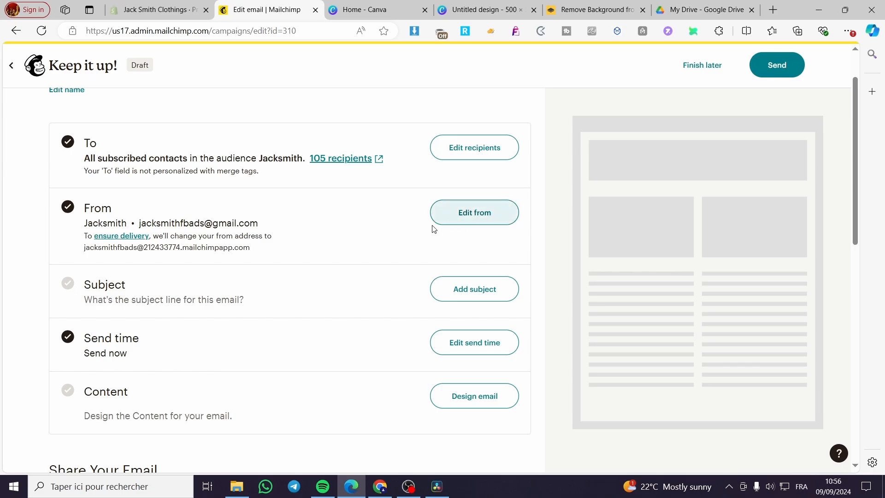
click(461, 289)
scroll(155, 327, down, 1)
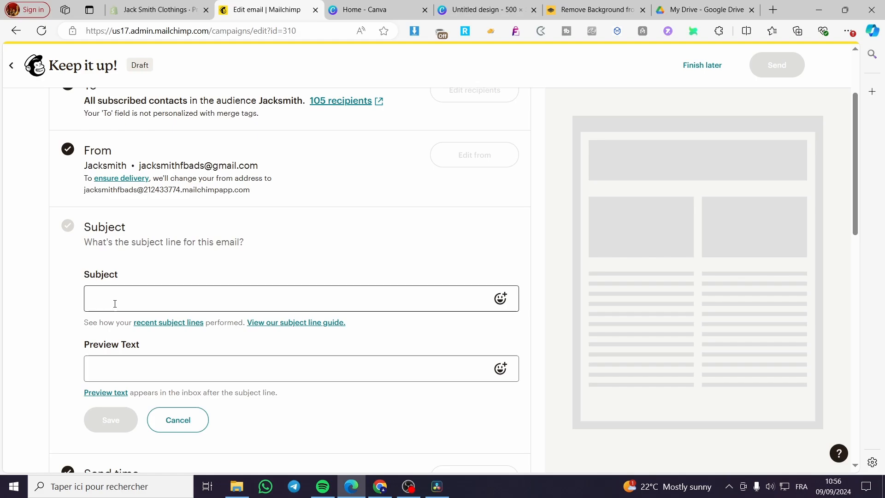
click(115, 303)
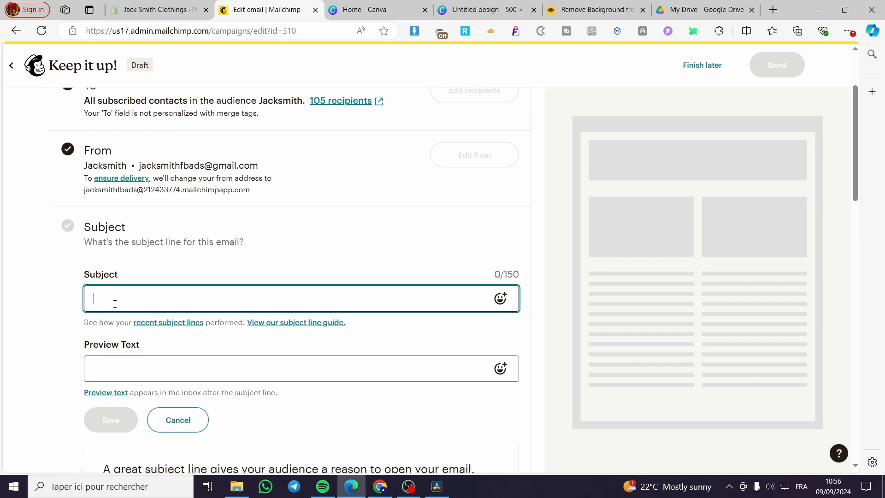
text(New)
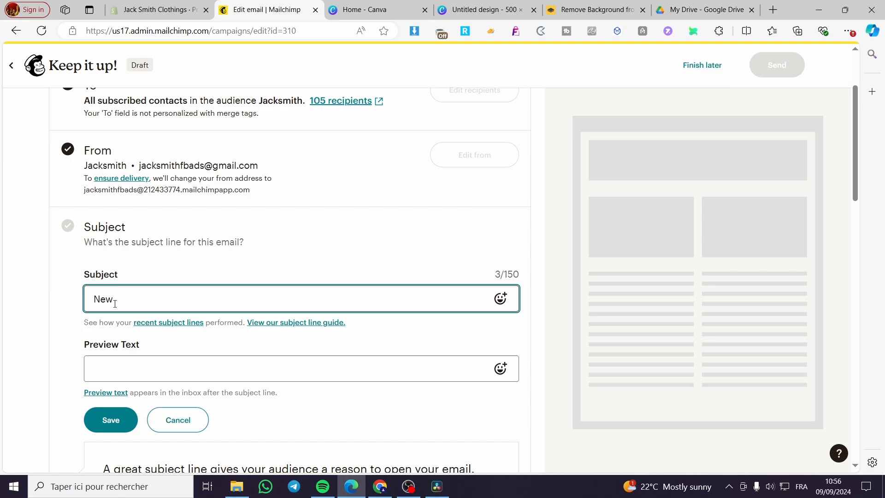
text(!)
text(letter)
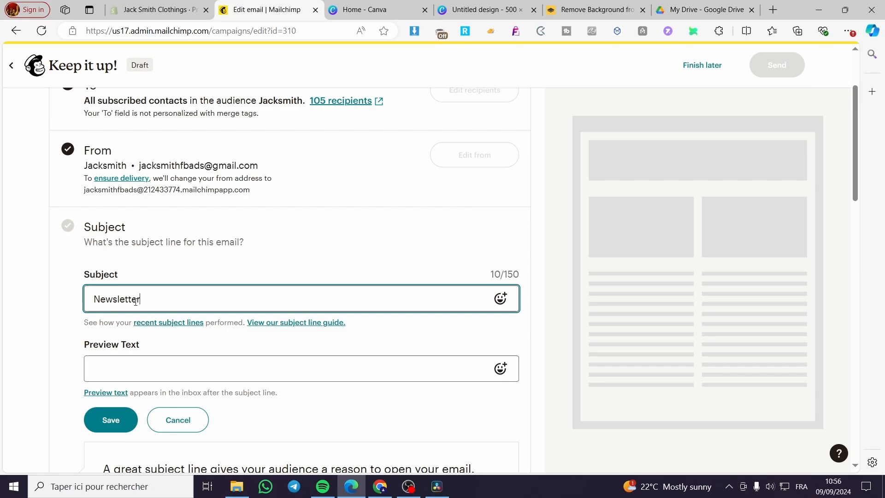
Copy the subject text "Newsletter" into the preview text and save the subject settings
drag(142, 301, 72, 304)
key(ctrl+c)
click(131, 373)
key(ctrl+v)
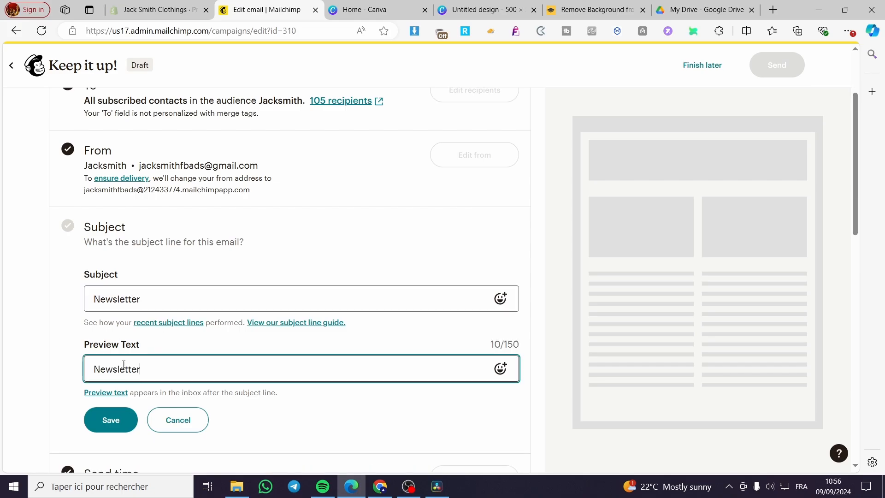
click(112, 422)
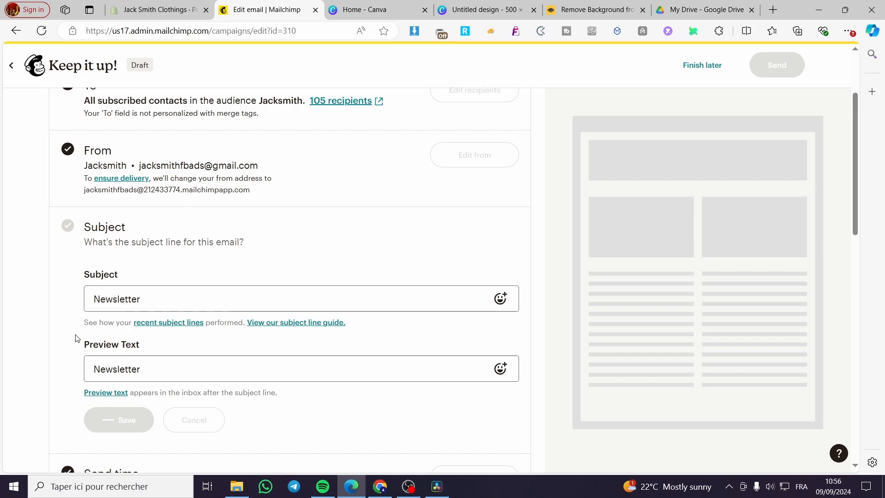
Start designing the email's content and apply the free Minimal template
scroll(206, 304, down, 1)
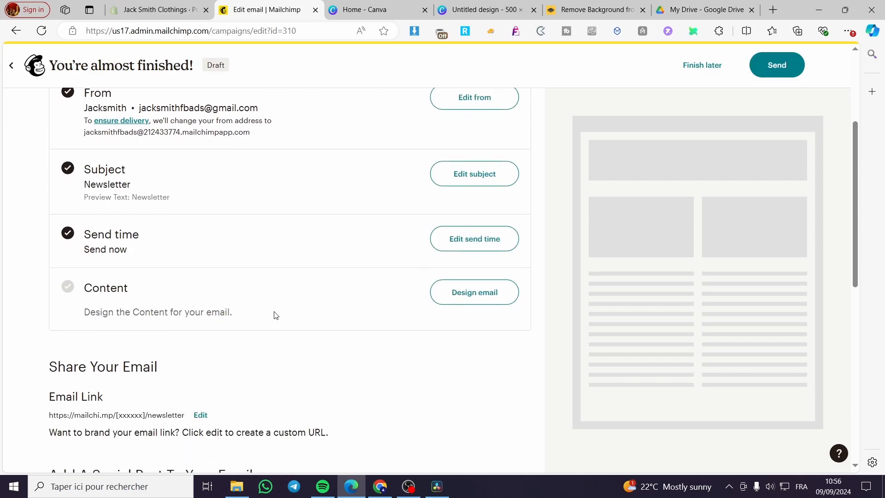
click(506, 302)
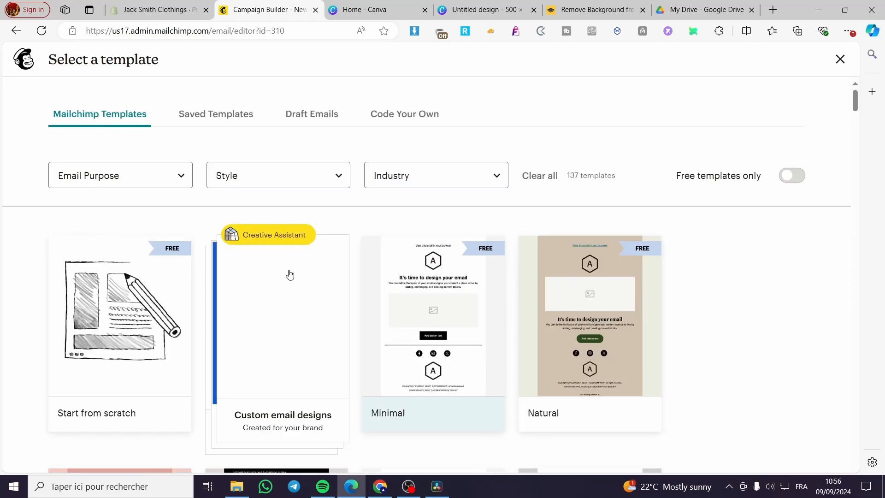
scroll(740, 318, down, 1)
scroll(434, 288, down, 2)
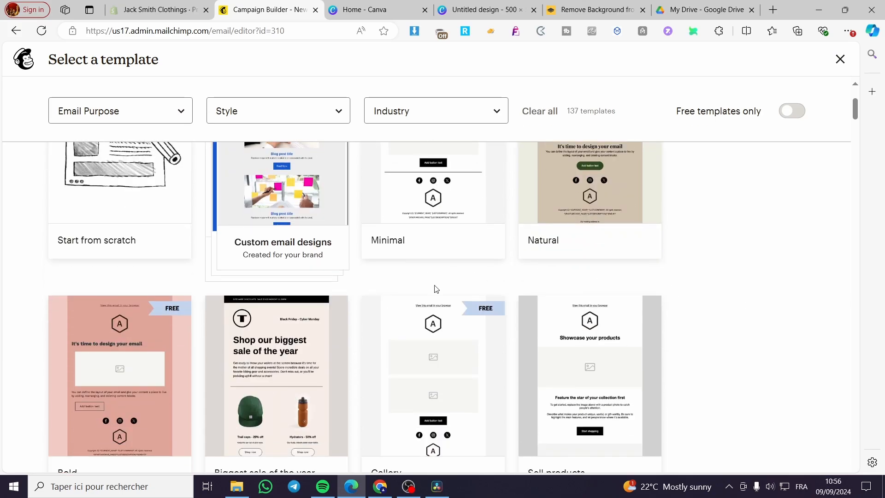
scroll(332, 271, up, 3)
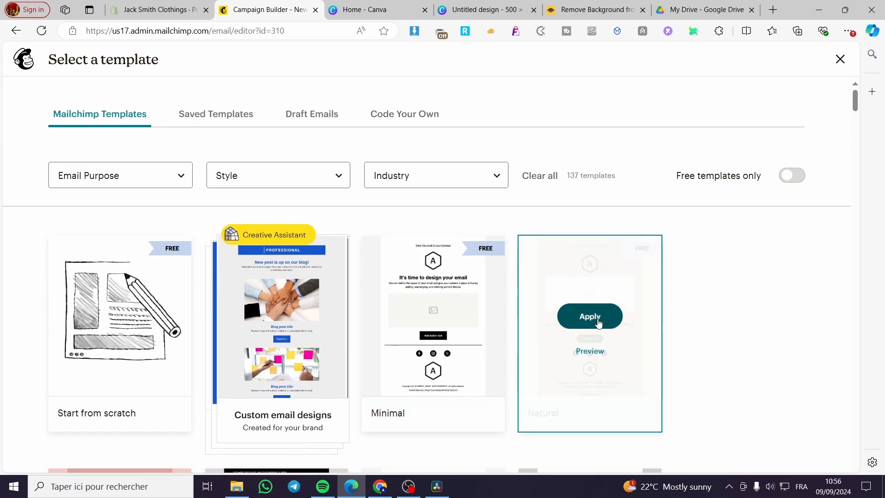
click(452, 320)
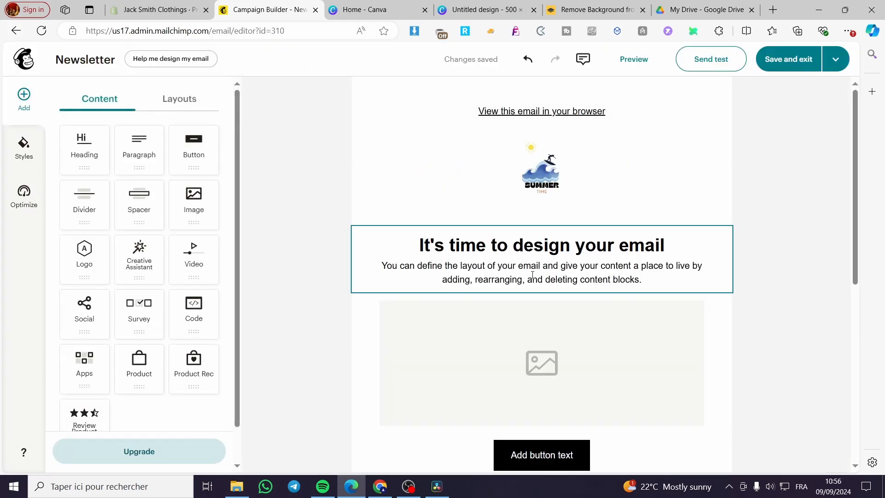
Examine the template's full layout, the available content blocks and layouts, and the email style categories without changing them
scroll(636, 299, down, 5)
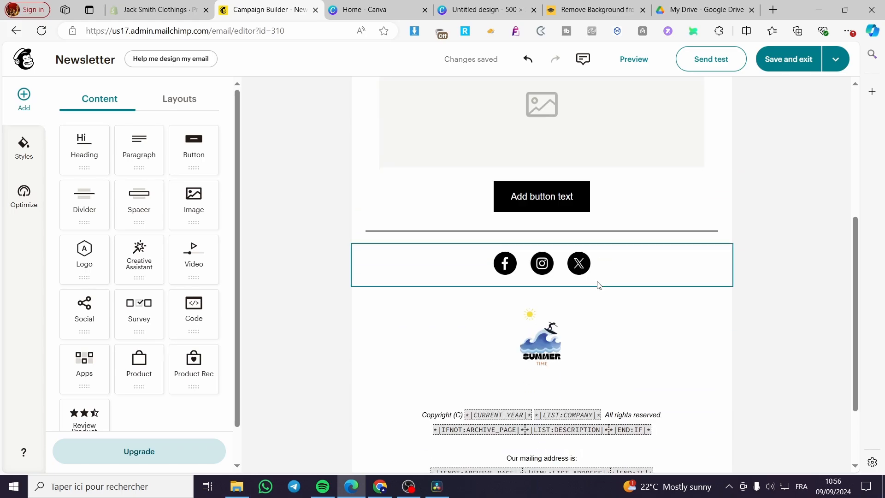
scroll(597, 283, up, 6)
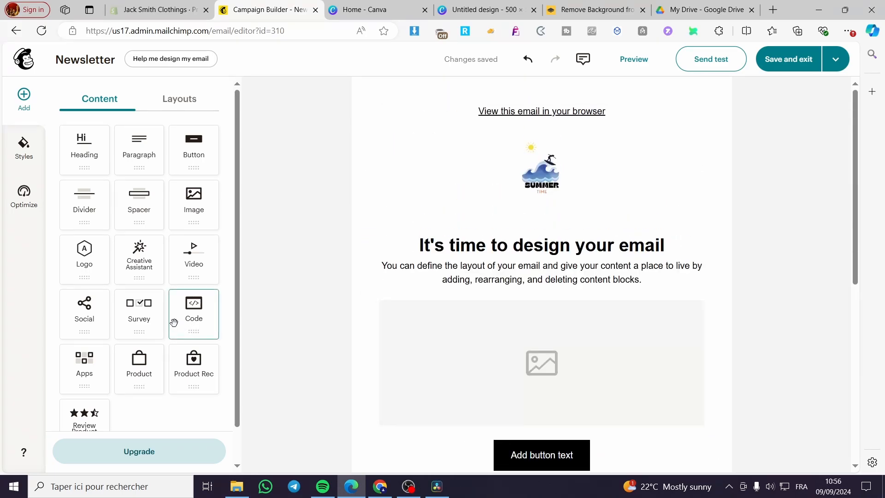
click(178, 99)
click(85, 98)
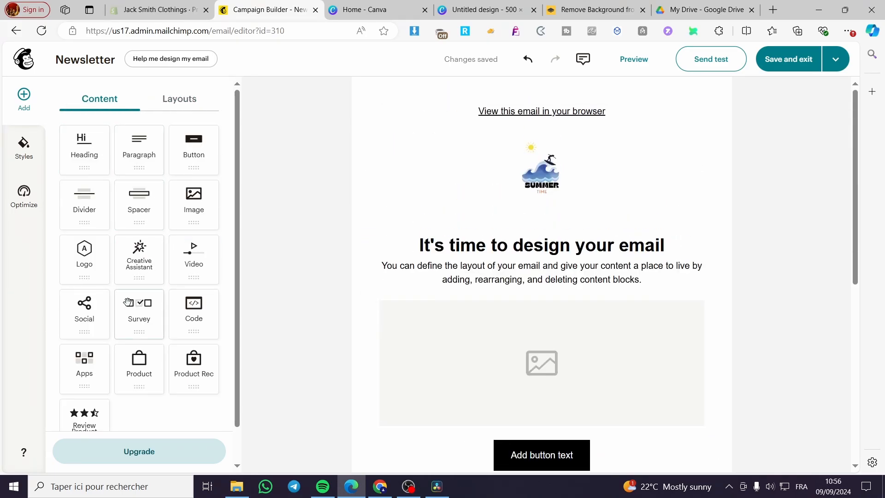
scroll(563, 304, down, 6)
scroll(563, 304, up, 5)
scroll(563, 304, up, 1)
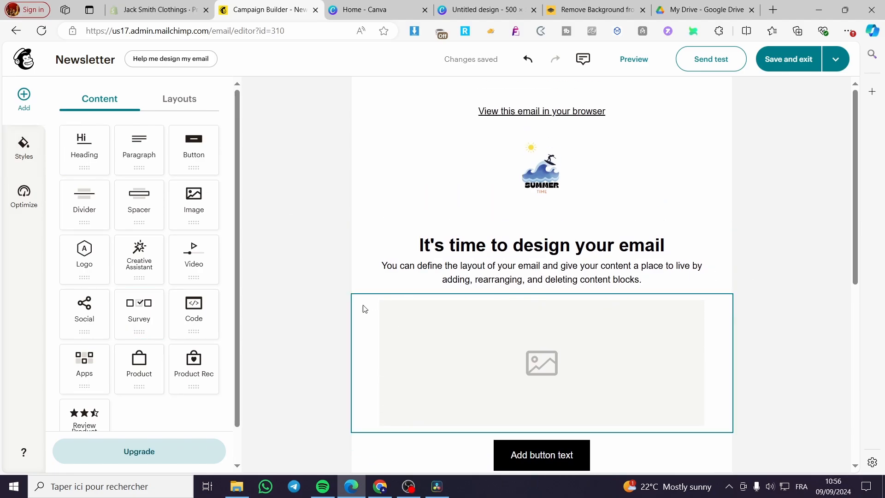
click(23, 150)
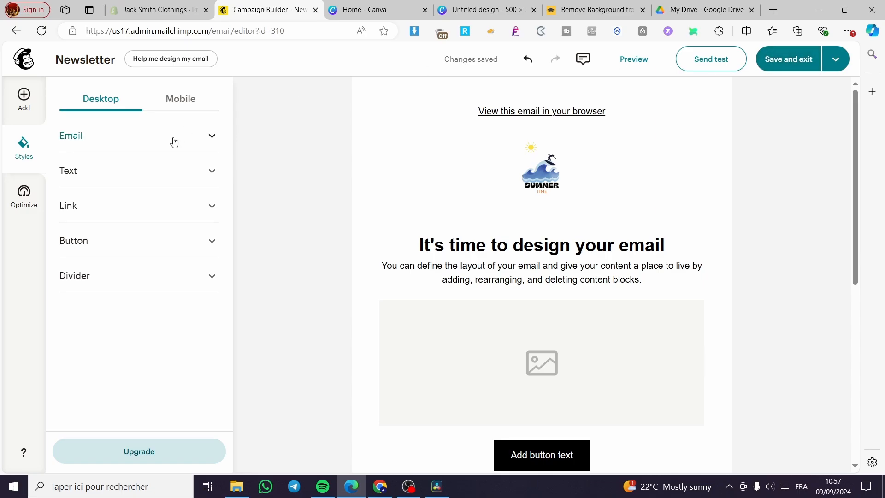
click(31, 108)
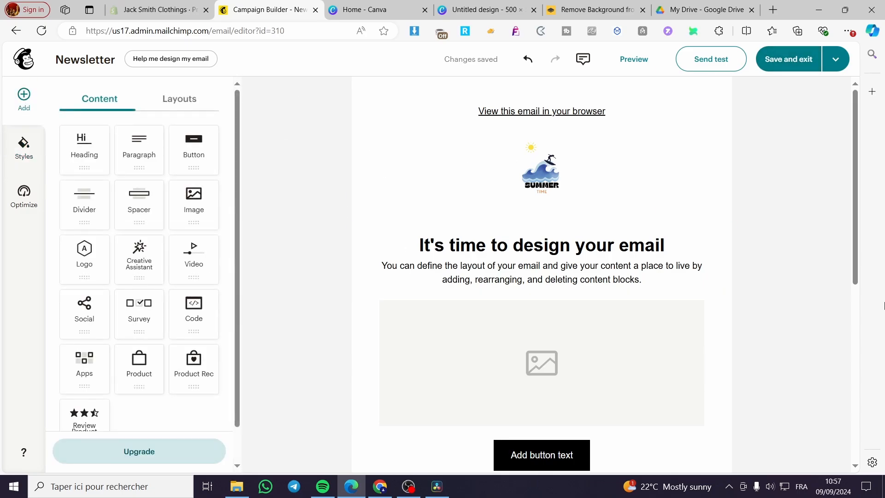